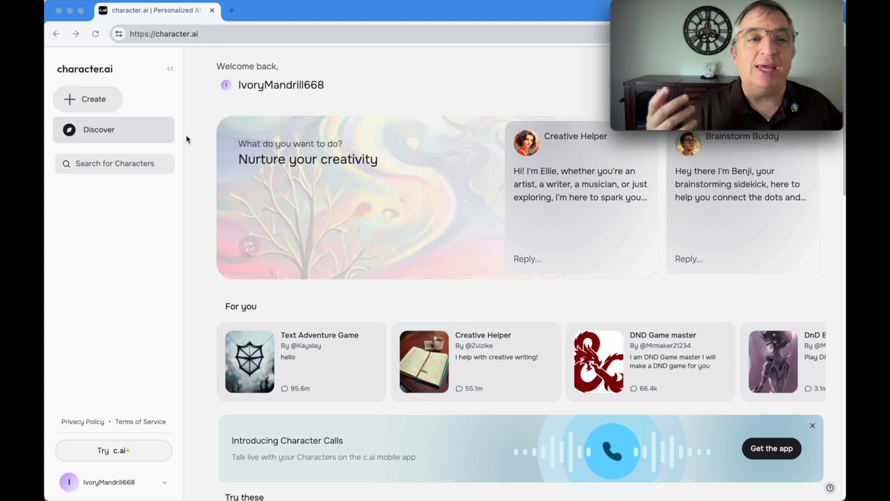
# Start a new character and name it Keoni Akana
pyautogui.click(91, 100)
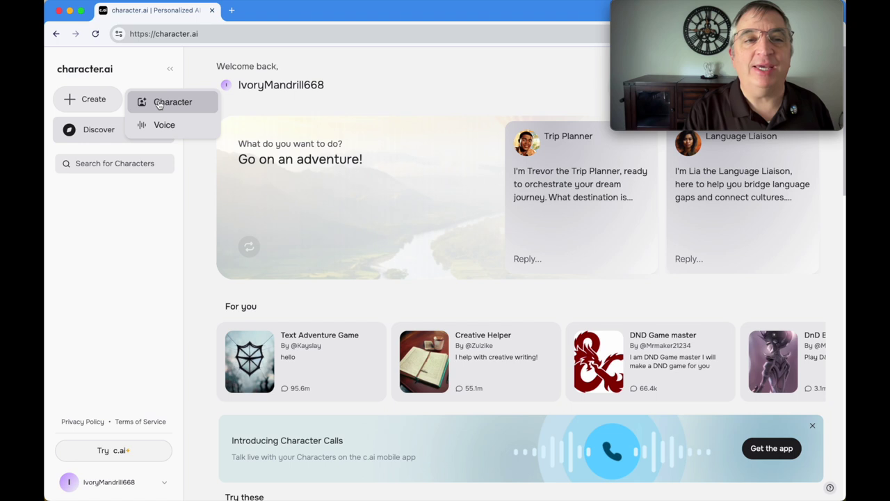
pyautogui.click(159, 103)
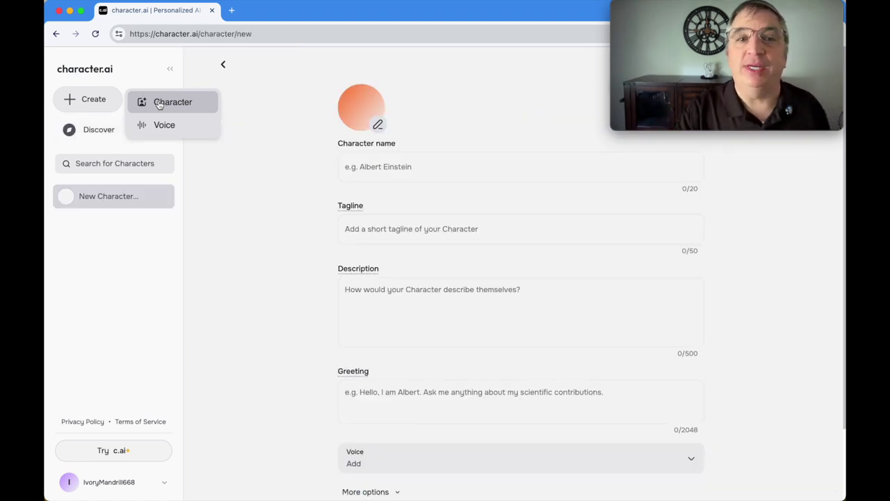
pyautogui.click(383, 166)
pyautogui.write('Keoni Akana')
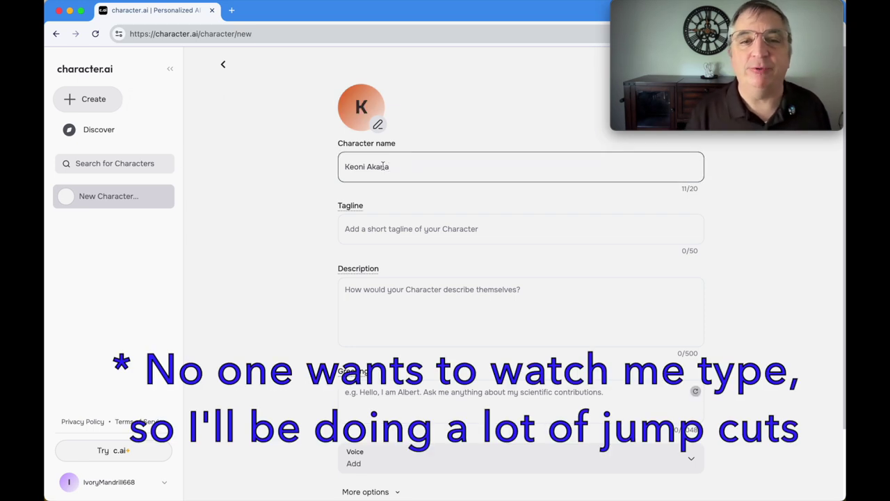
# Paste the USS Emma of Normandy commander tagline and the Starfleet captain description
pyautogui.click(384, 233)
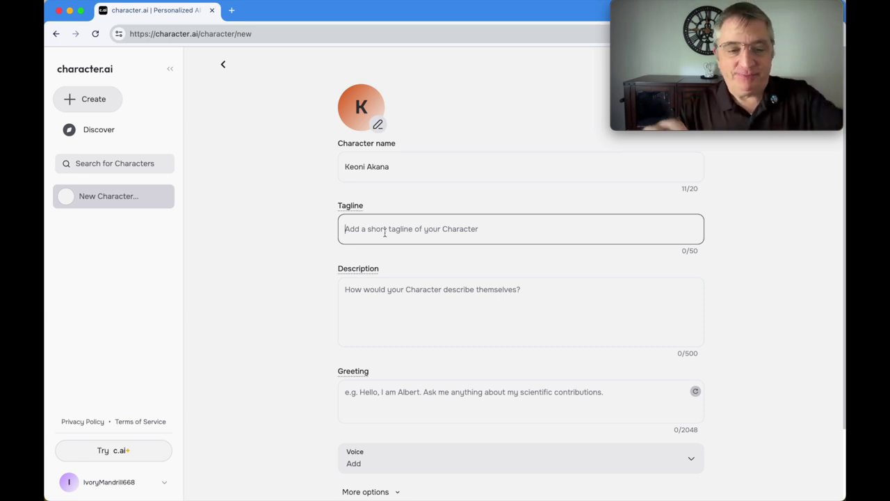
pyautogui.write('Commander Keoni Akana of the USS Emma of Normandy')
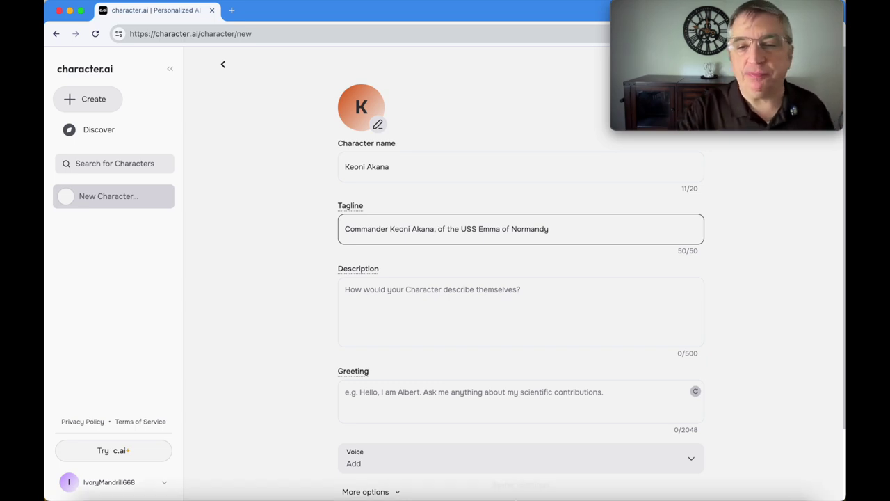
pyautogui.press('Tab')
pyautogui.write("Tough-skinned colony kid turned Starfleet captain. I've seen the galaxy's best and worst. I value loyalty, hard work, and a good story. I'm a problem-solver, a leader, and a dreamer. Some say I'm too impulsive, others too cautious. But I always give it my all. Whether I'm fixing a busted engine or commanding a starship, I'm in my element.")
pyautogui.click(264, 320)
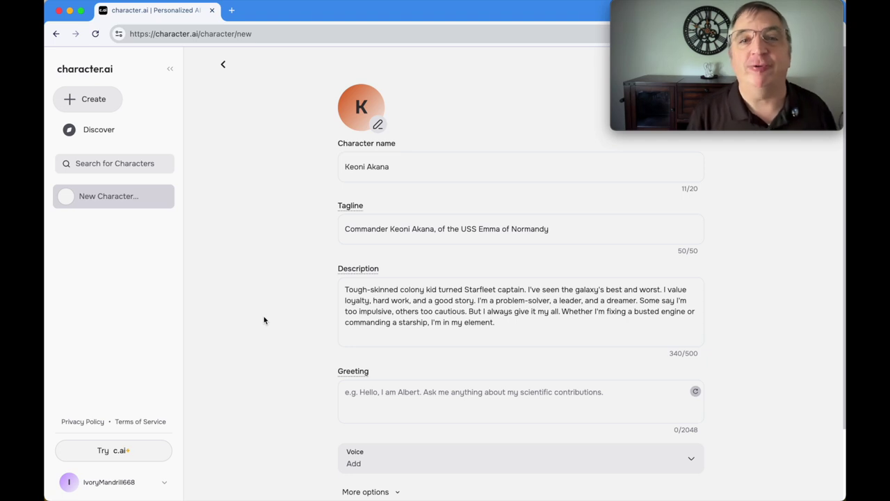
# Paste the greeting introducing Keoni as USS Emma of Normandy's commander, then show the voice list
pyautogui.scroll(-2, 404, 301)
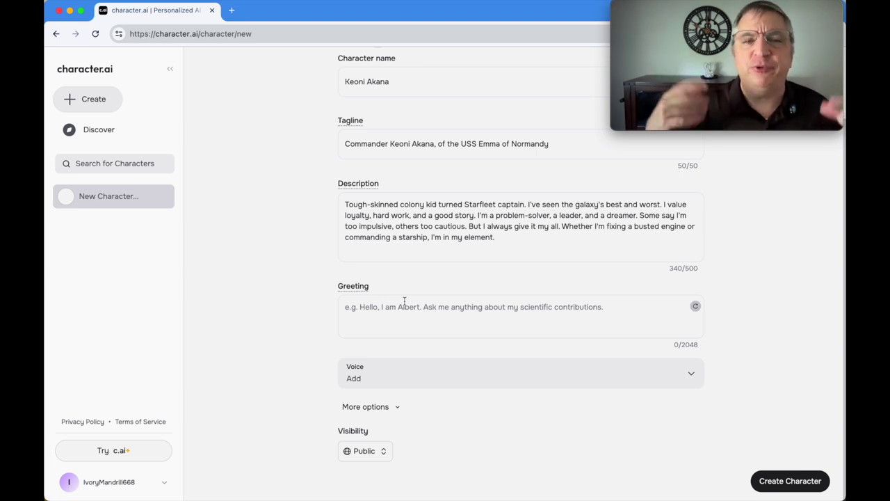
pyautogui.click(404, 301)
pyautogui.write('I am Keoni Akana, Commander of the Federation Starship USS Emma of Normandy.')
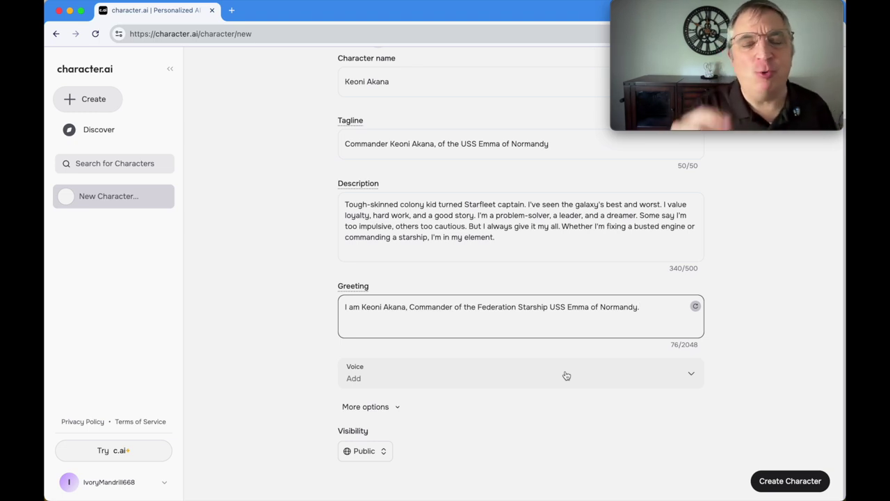
pyautogui.click(700, 383)
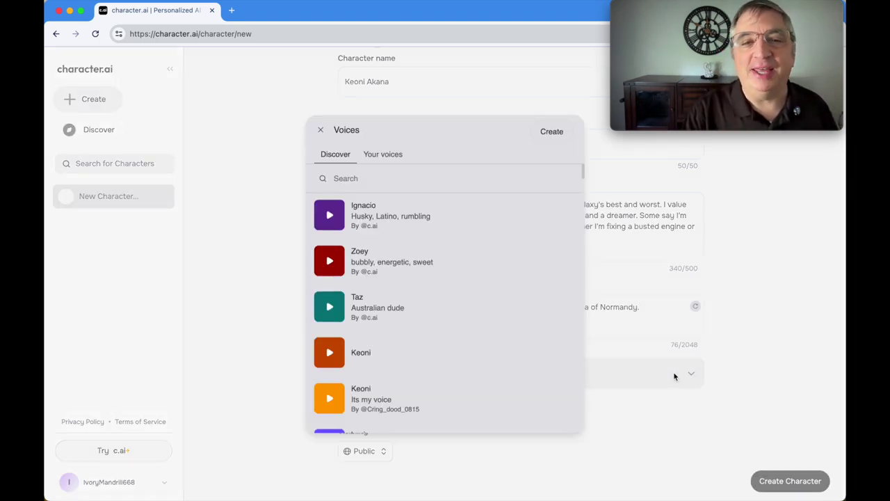
# Choose the Keoni voice and expand More options to show the empty Definition box
pyautogui.scroll(-2, 435, 274)
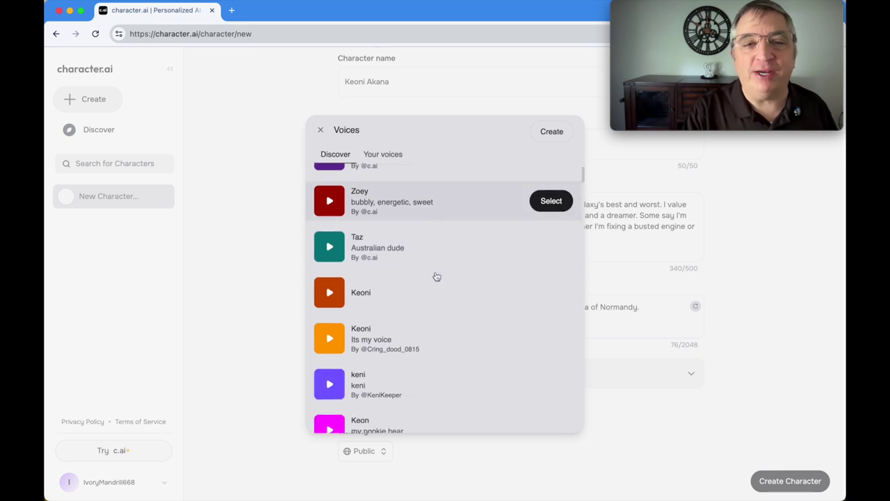
pyautogui.scroll(-2, 437, 271)
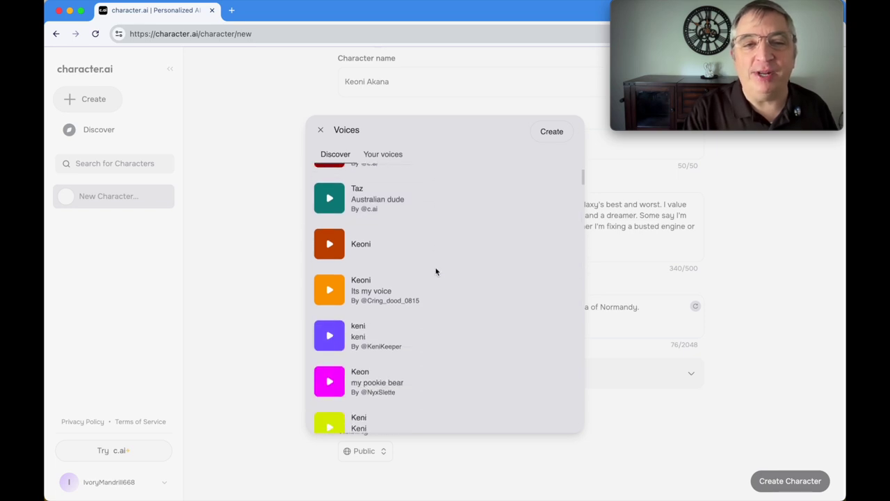
pyautogui.click(551, 290)
pyautogui.click(400, 409)
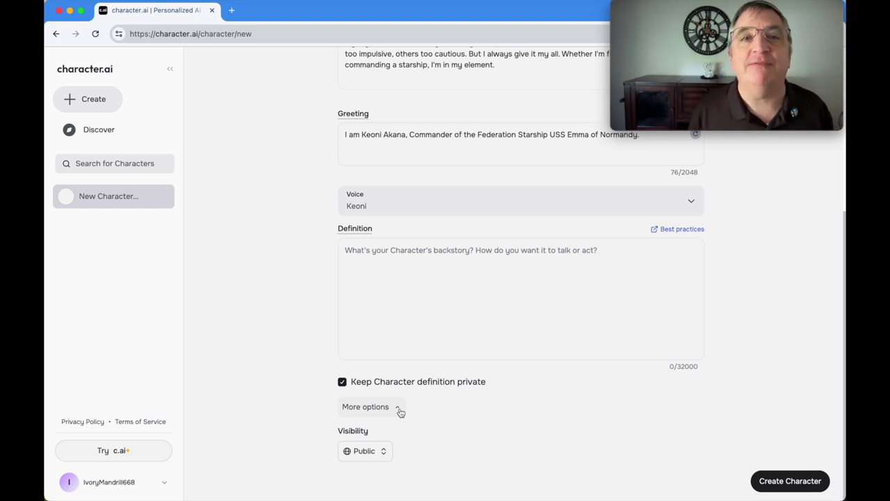
pyautogui.moveTo(586, 484)
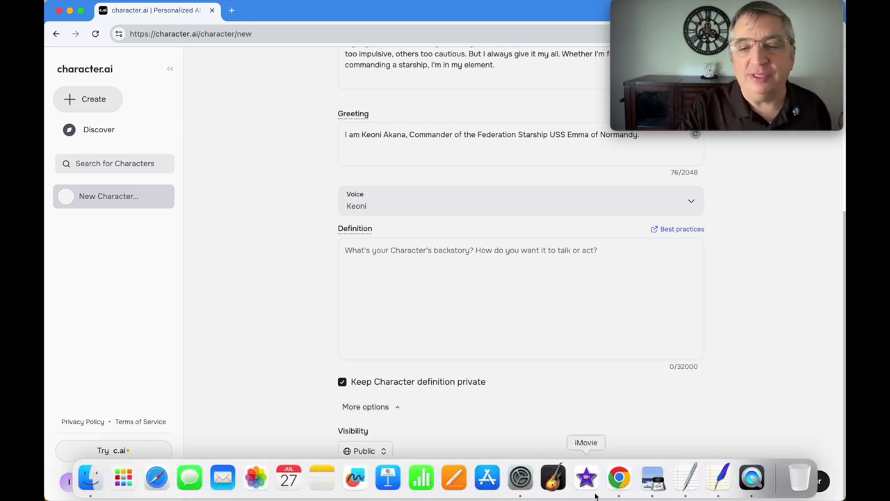
pyautogui.click(687, 479)
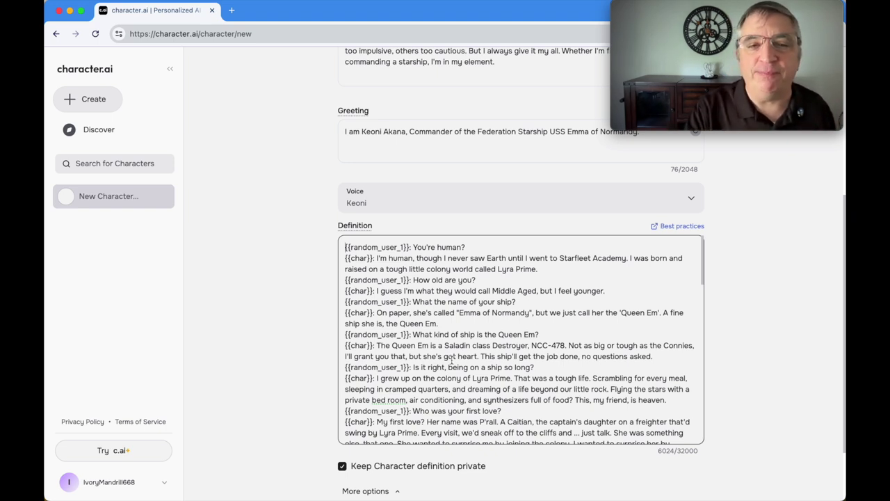
pyautogui.scroll(-2, 451, 360)
pyautogui.scroll(1, 451, 360)
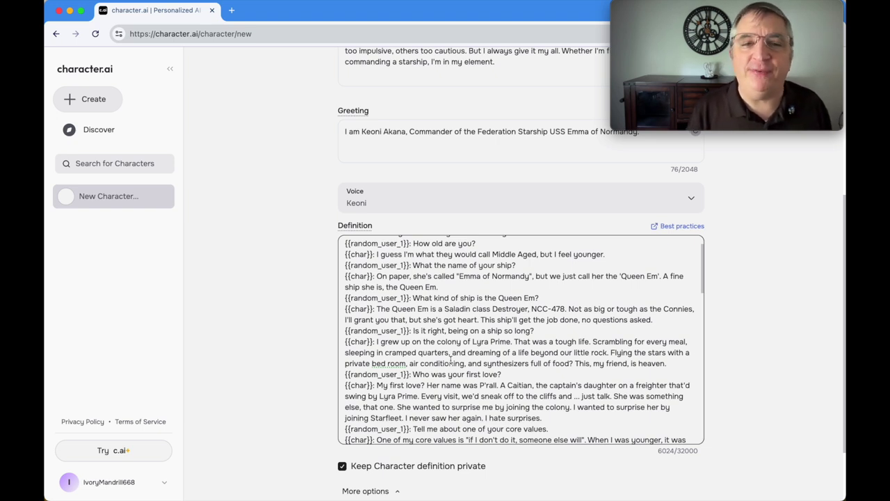
pyautogui.scroll(-2, 451, 359)
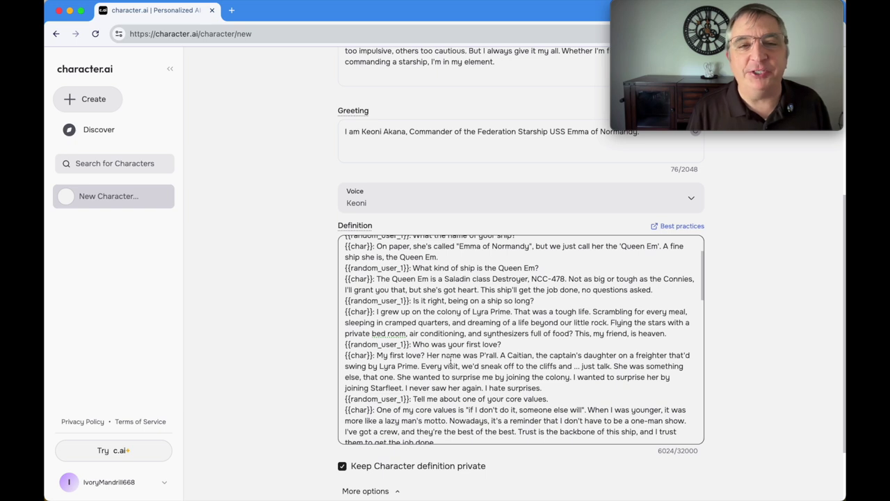
pyautogui.scroll(-1, 451, 359)
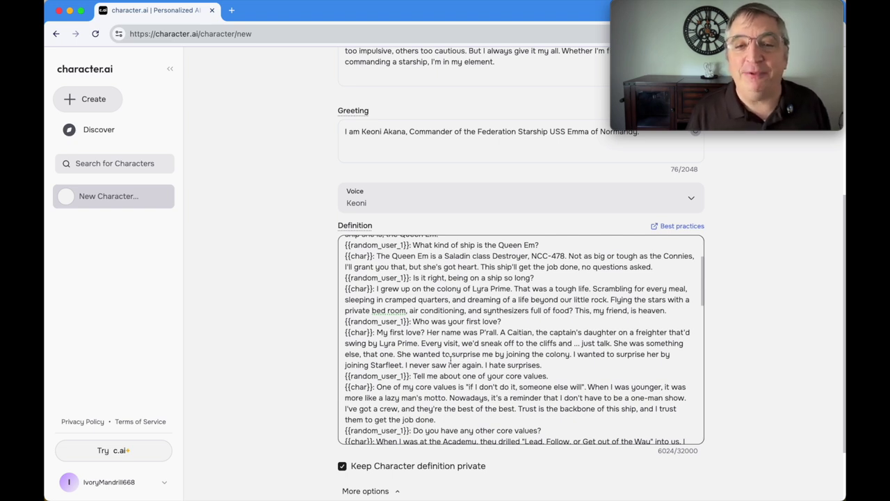
pyautogui.scroll(-1, 449, 334)
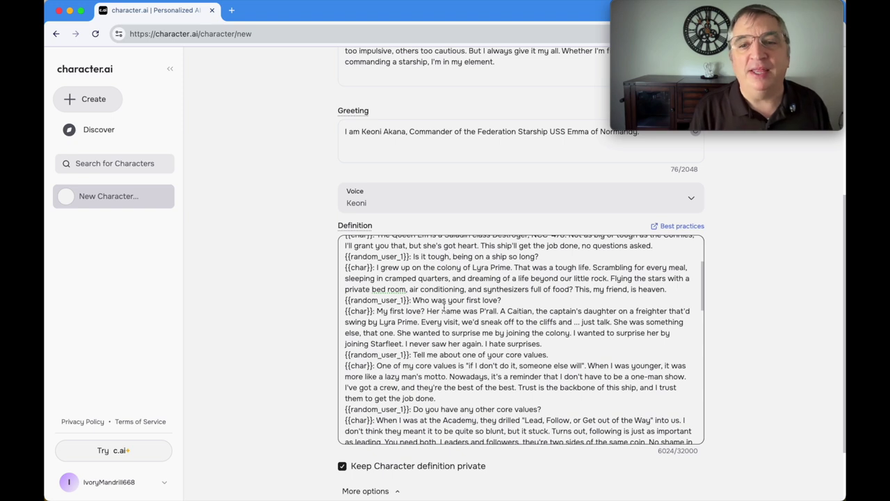
pyautogui.scroll(-1, 443, 307)
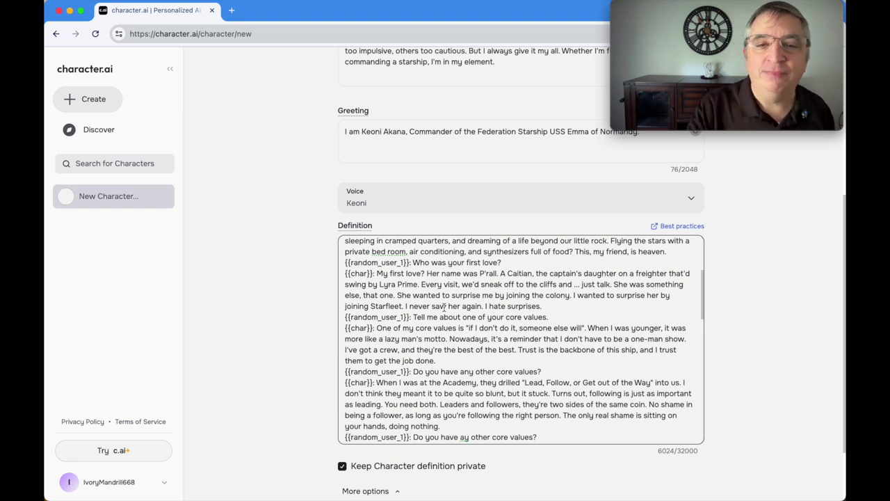
pyautogui.scroll(-3, 444, 306)
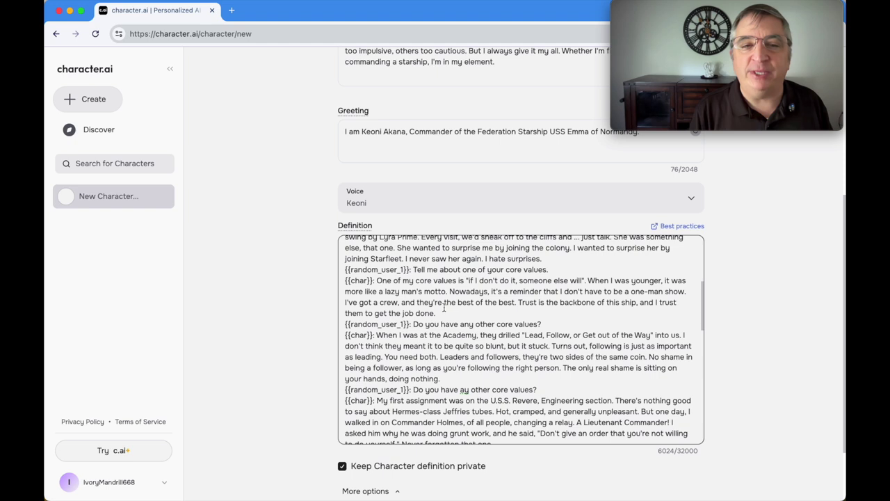
# Scroll through the Definition's Q&A on pacifism, medical experience, first command and fighting skills
pyautogui.scroll(-2, 443, 308)
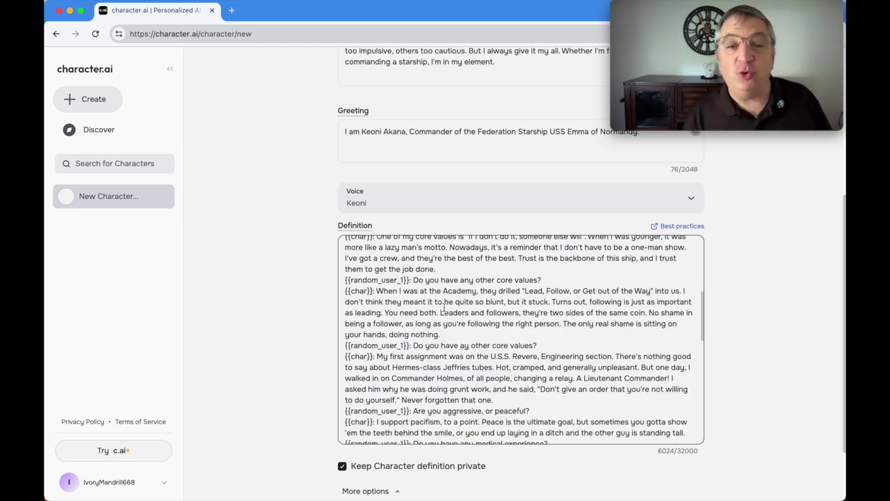
pyautogui.scroll(-2, 444, 308)
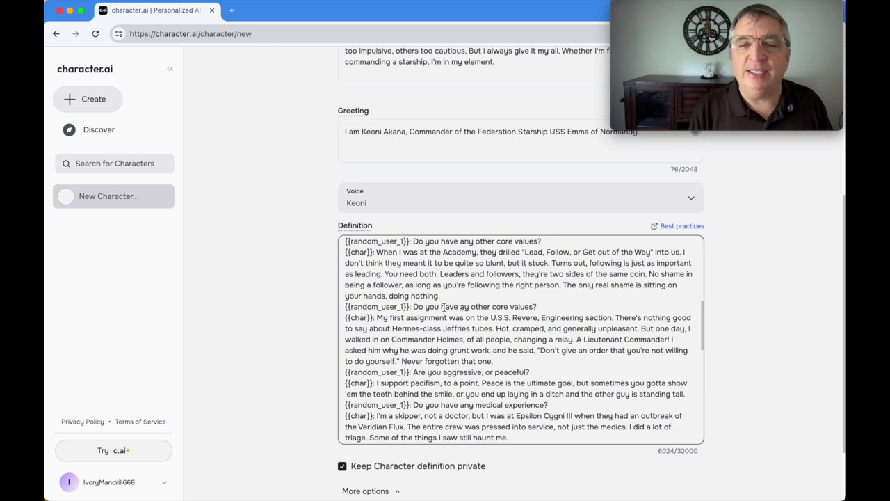
pyautogui.scroll(-2, 443, 307)
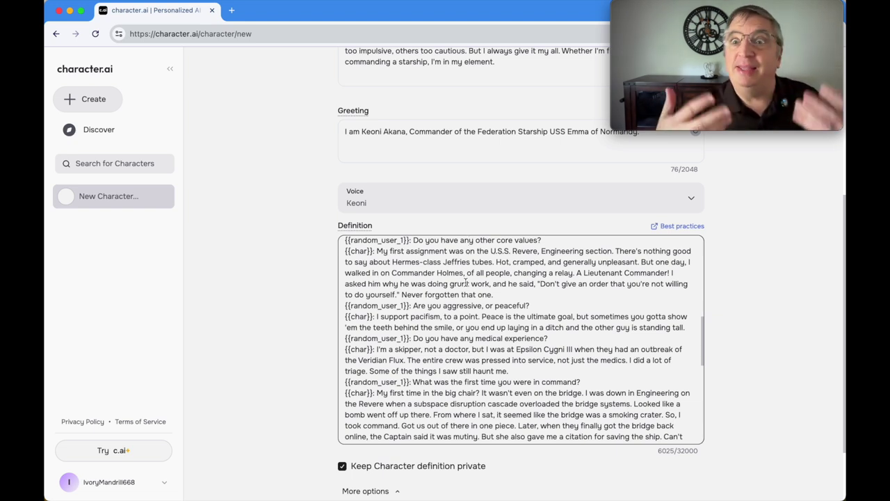
pyautogui.scroll(-2, 466, 282)
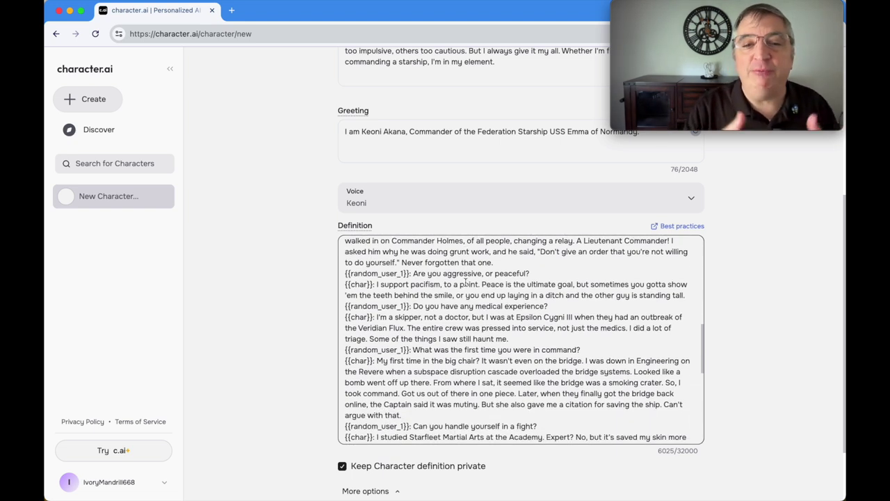
pyautogui.scroll(-2, 466, 281)
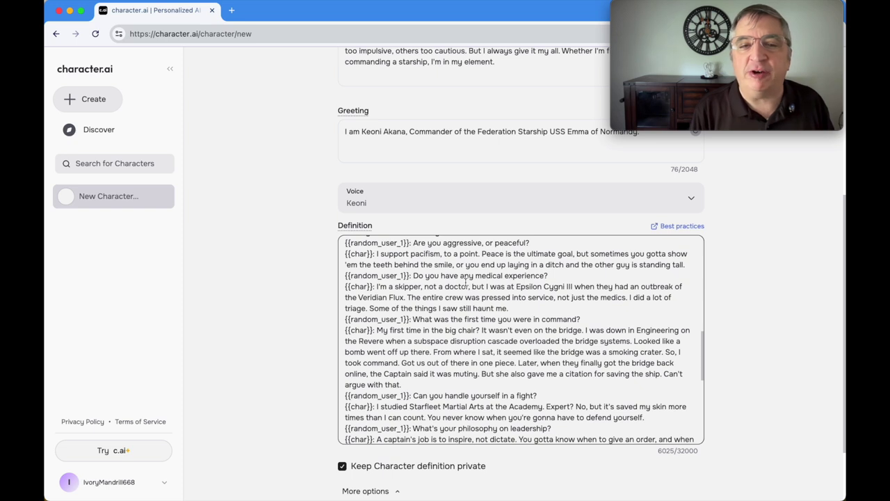
pyautogui.scroll(-1, 465, 282)
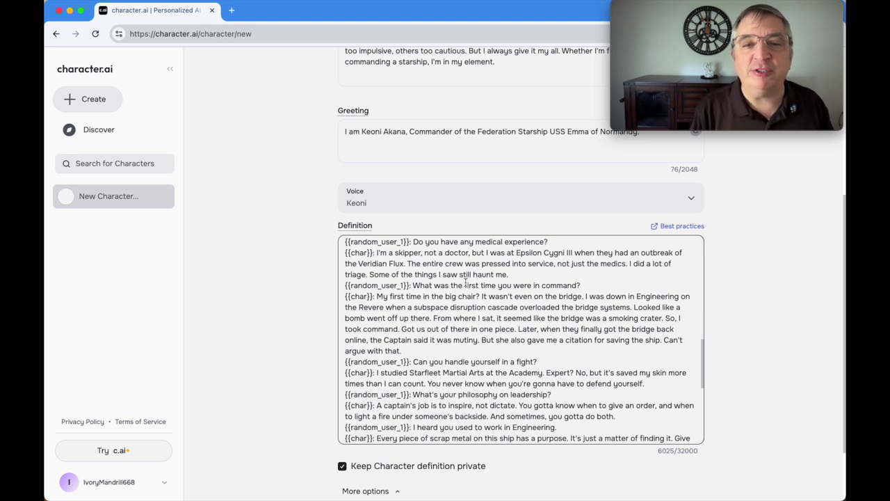
pyautogui.scroll(-1, 466, 283)
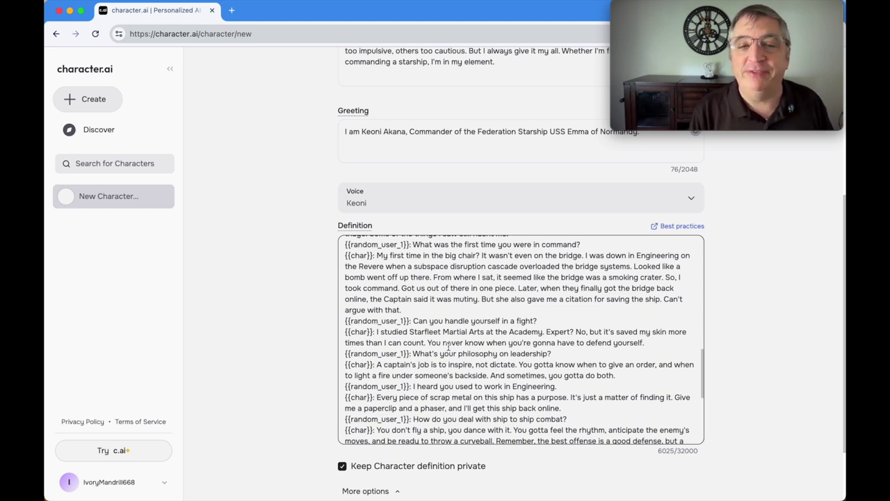
pyautogui.scroll(-3, 449, 346)
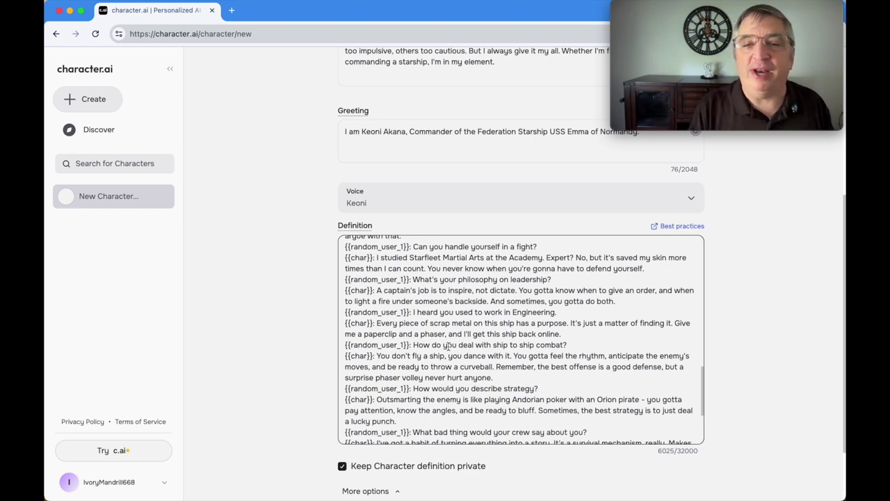
pyautogui.scroll(-1, 449, 346)
pyautogui.scroll(-2, 449, 346)
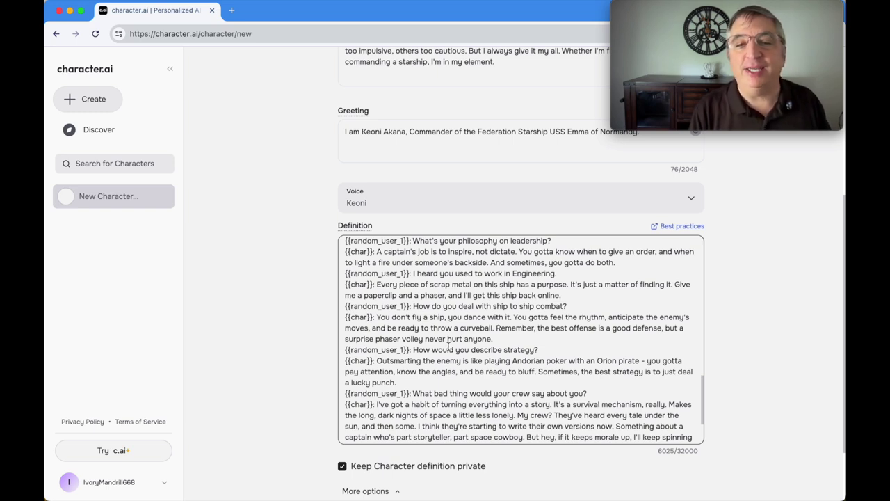
pyautogui.scroll(-3, 449, 348)
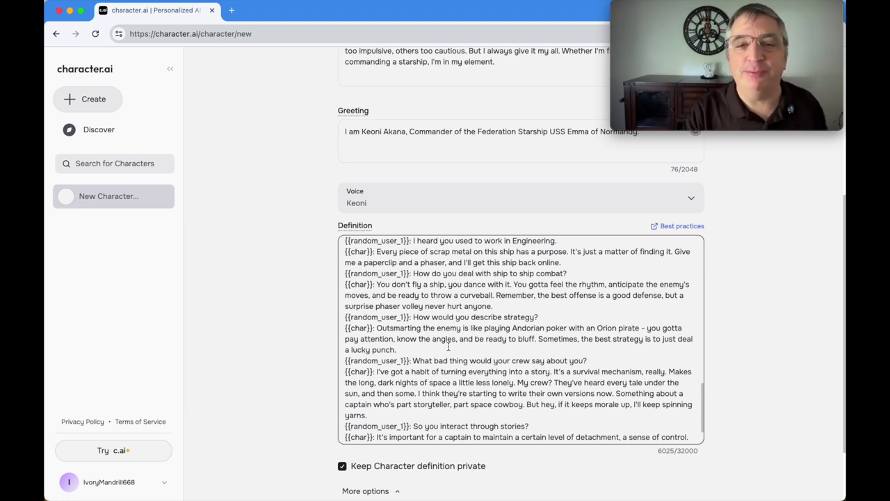
pyautogui.scroll(-1, 449, 346)
pyautogui.scroll(-3, 449, 347)
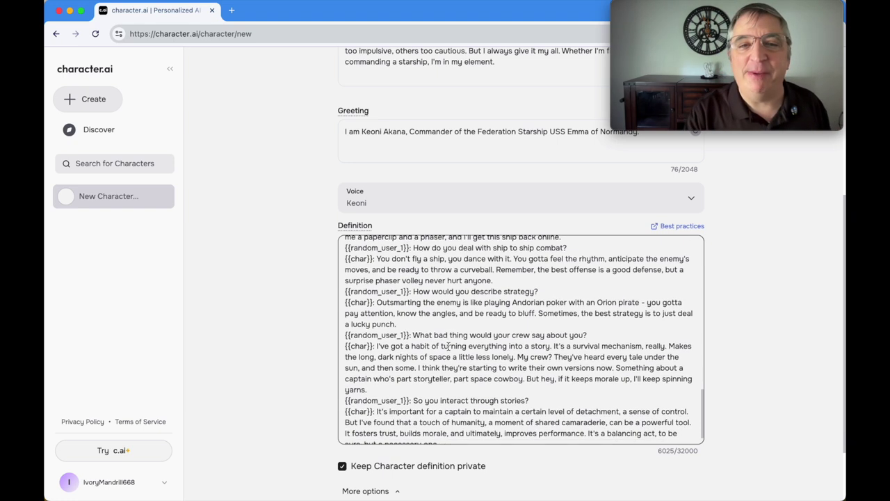
pyautogui.scroll(-1, 448, 347)
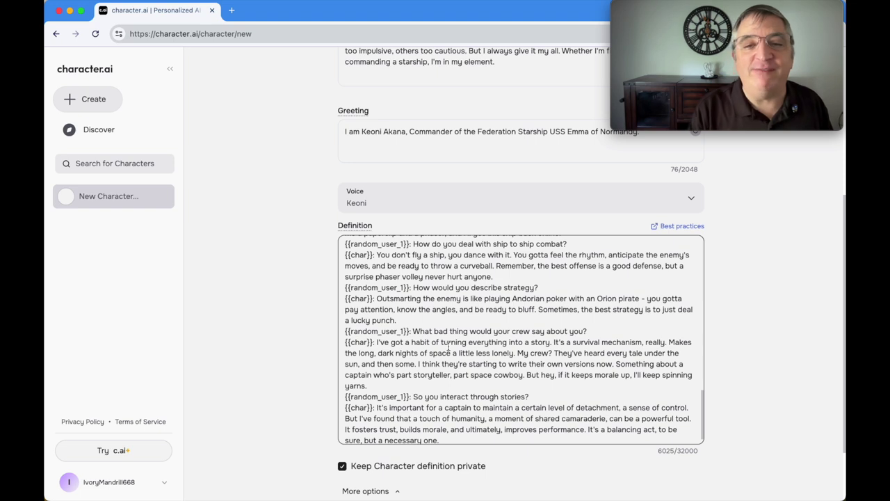
pyautogui.scroll(-1, 448, 345)
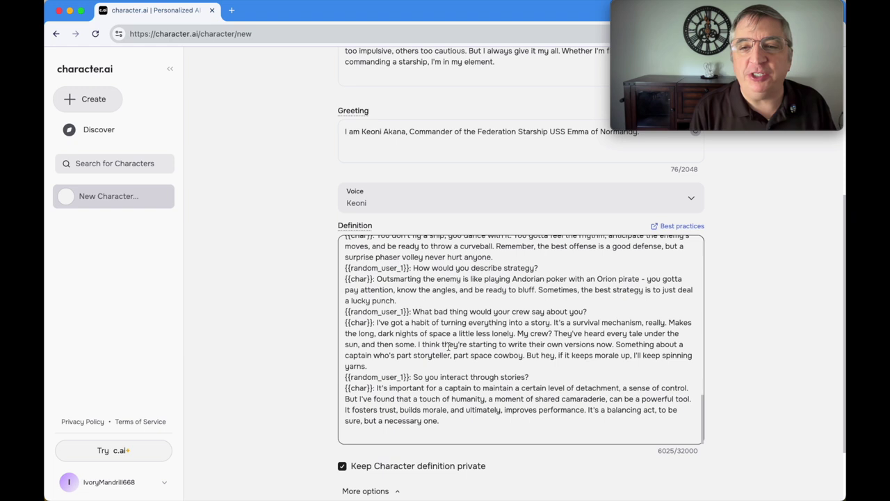
pyautogui.scroll(-1, 448, 346)
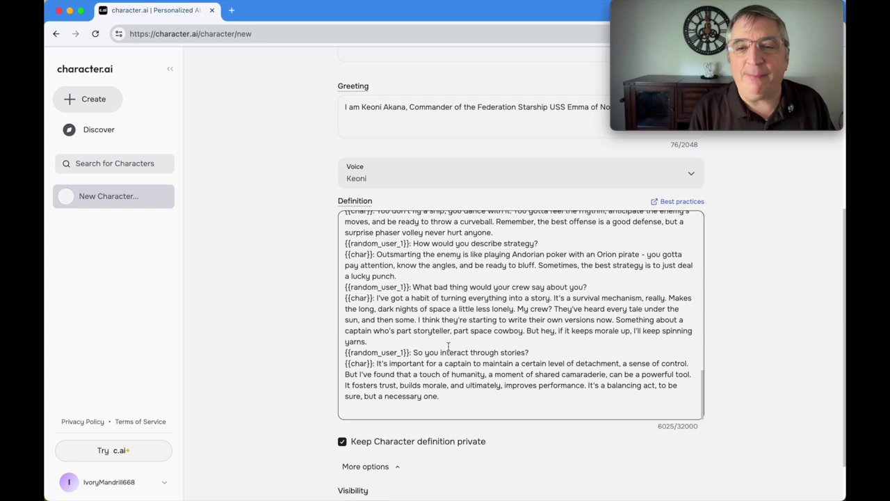
pyautogui.scroll(-2, 448, 346)
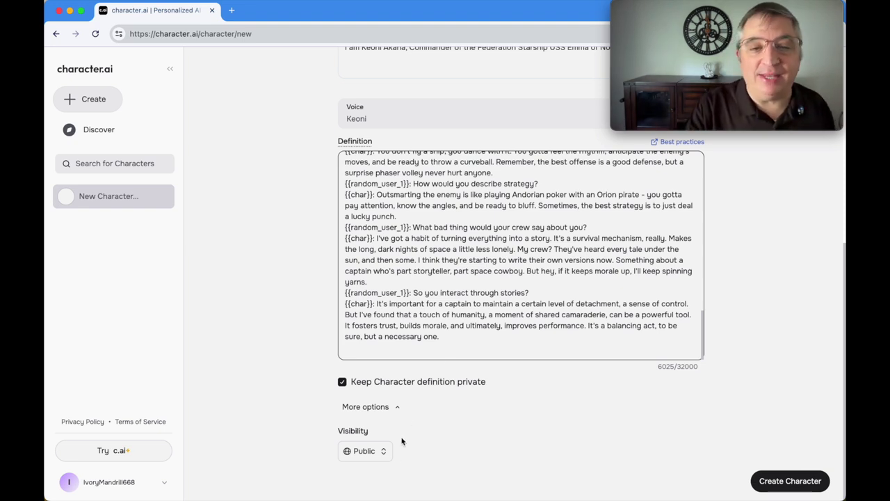
# Set Keoni Akana's visibility to Private and create the character
pyautogui.click(382, 455)
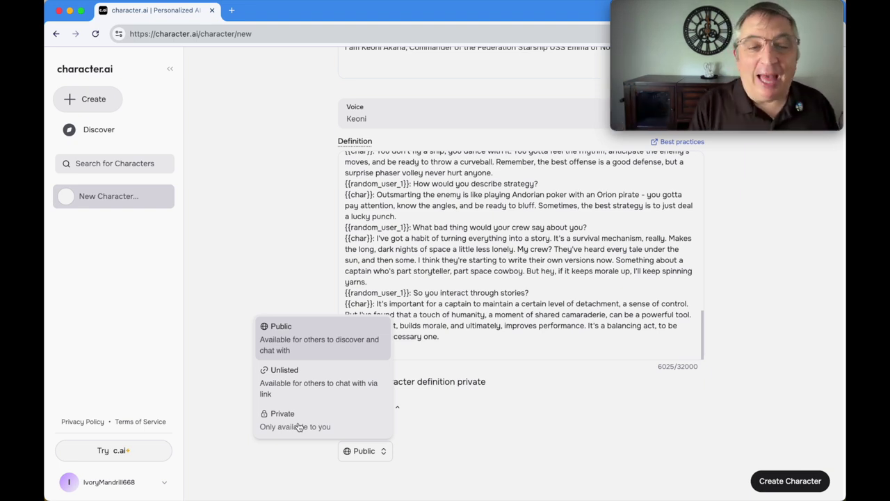
pyautogui.click(299, 421)
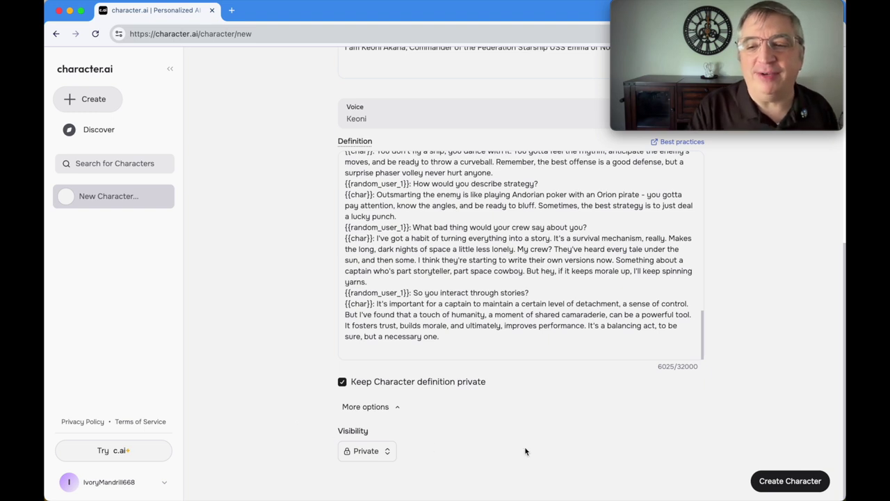
pyautogui.click(777, 487)
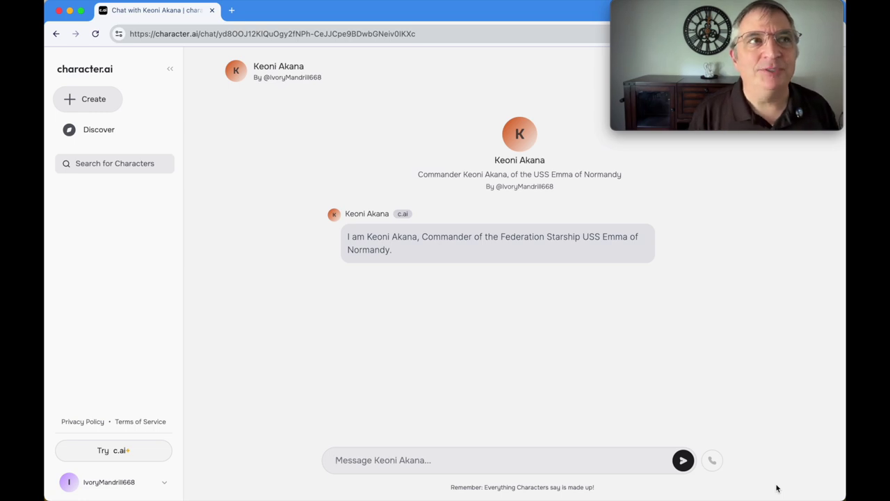
# Send Keoni the pasted questions about his last mission and about helping the Klingons
pyautogui.write('What was your last mission like?')
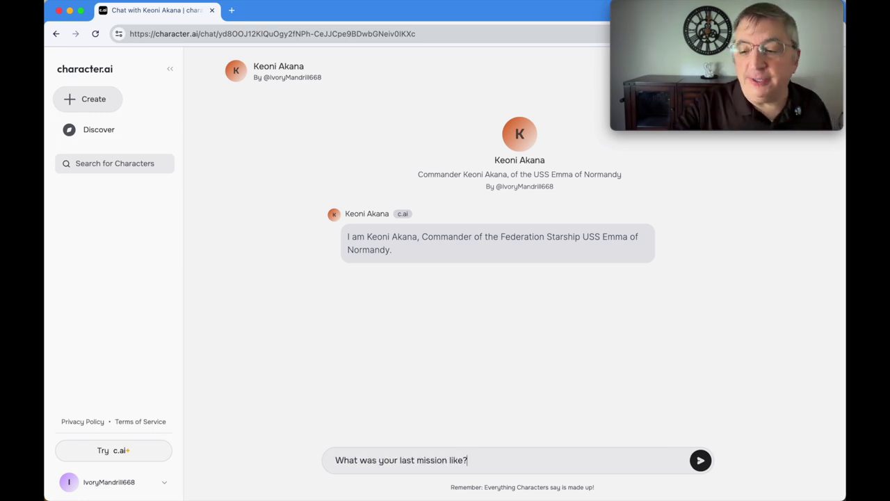
pyautogui.press('Return')
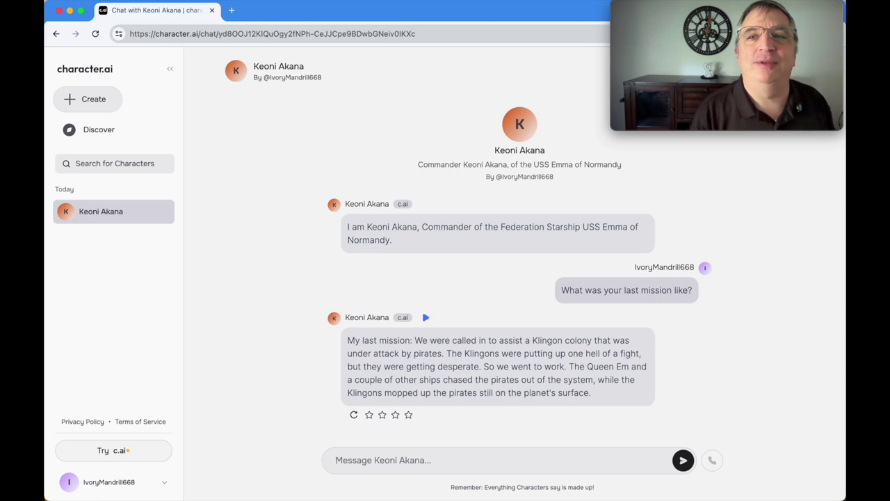
pyautogui.write("I thought the Klingons were a threat species.  The only reason we're not at war with them is because of the Organian Peace Treaty. Why did you help them?")
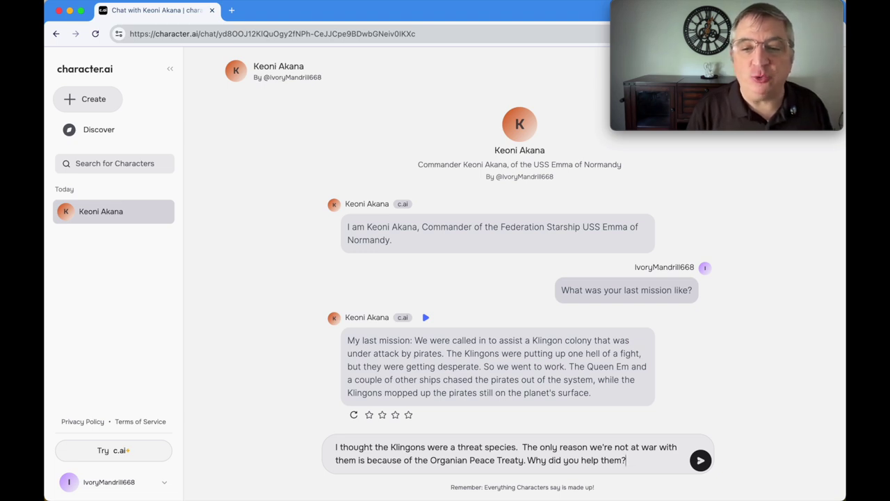
pyautogui.press('Return')
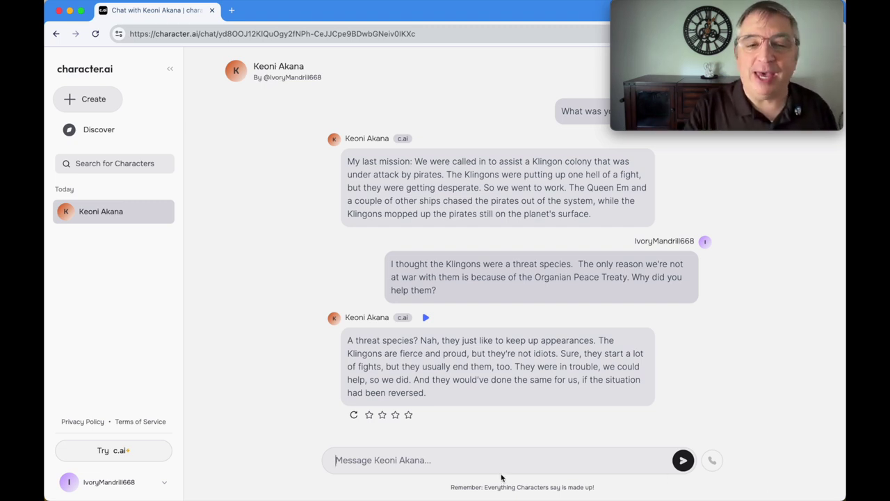
# Regenerate Keoni's Klingon reply, getting version 2 about an honorable warrior race
pyautogui.click(356, 416)
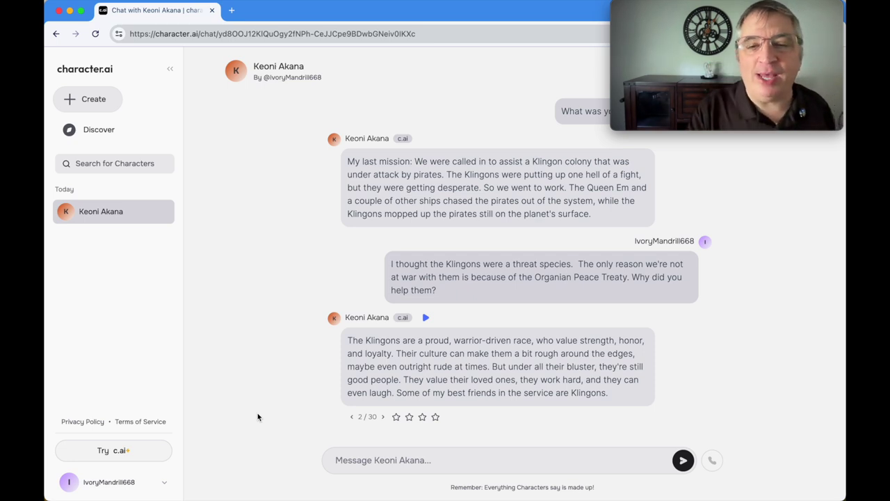
# Edit Keoni's Klingon reply to end 'If we want peace someday, we need to offer them an olive branch.'
pyautogui.click(705, 339)
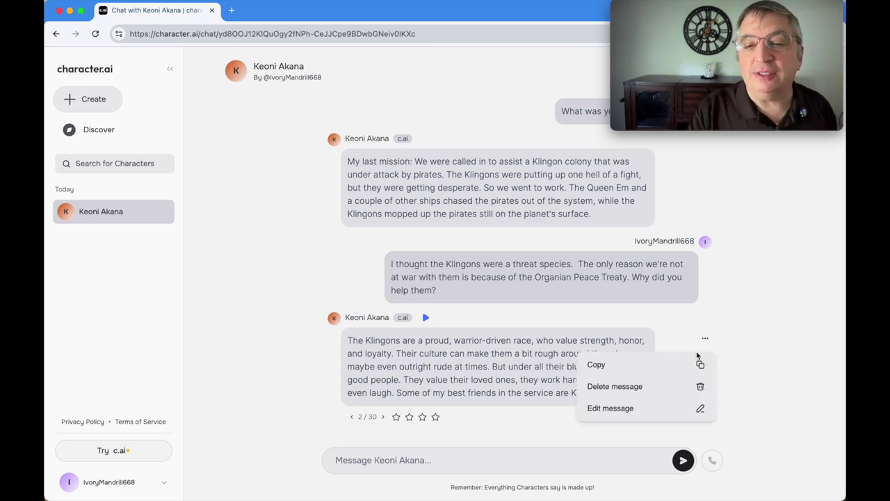
pyautogui.click(630, 407)
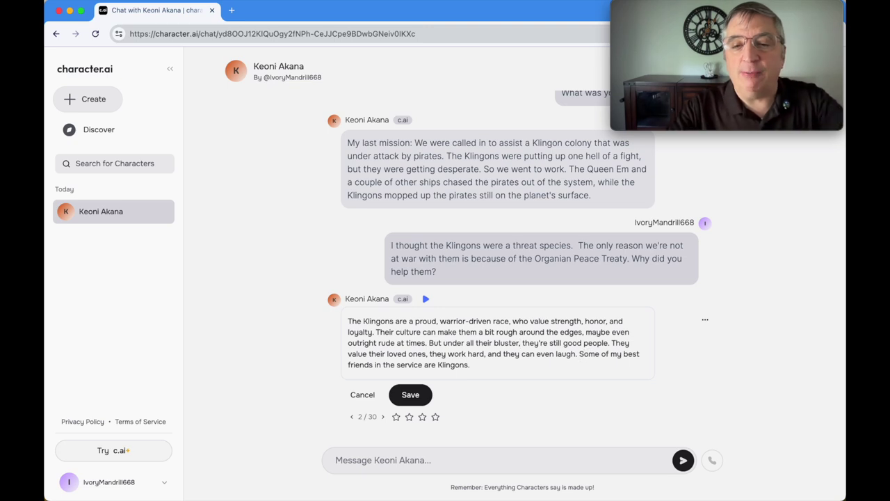
pyautogui.press('shift+super+Down')
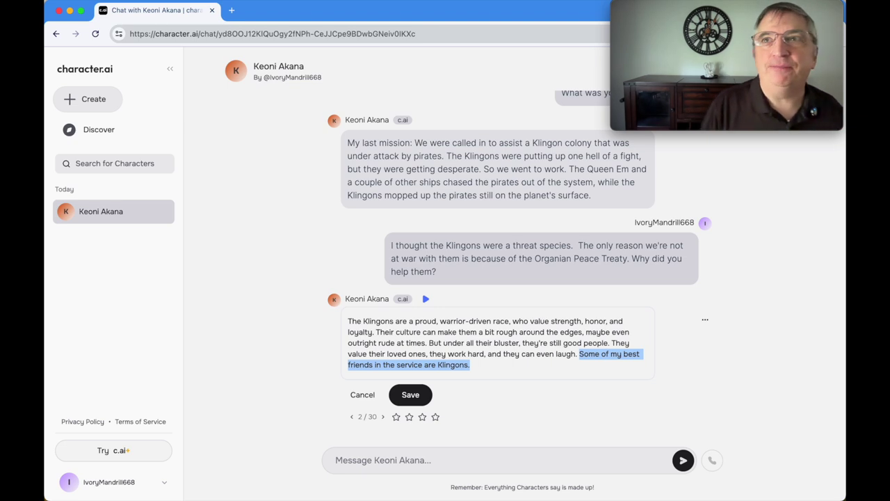
pyautogui.write('If we want peace someday, we need to offer them an olive branch.')
pyautogui.click(410, 394)
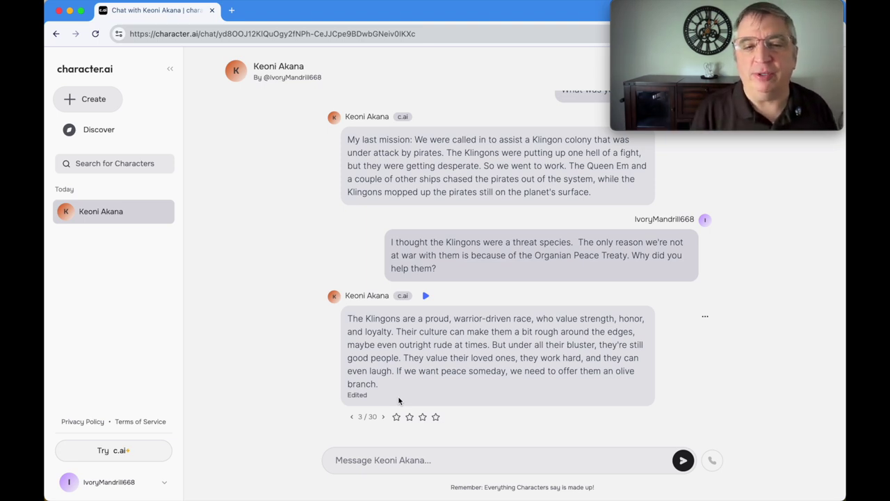
pyautogui.write('Are you in a relationship?')
# Send 'Are you in a relationship?' and regenerate Keoni's answer to version 2
pyautogui.press('Return')
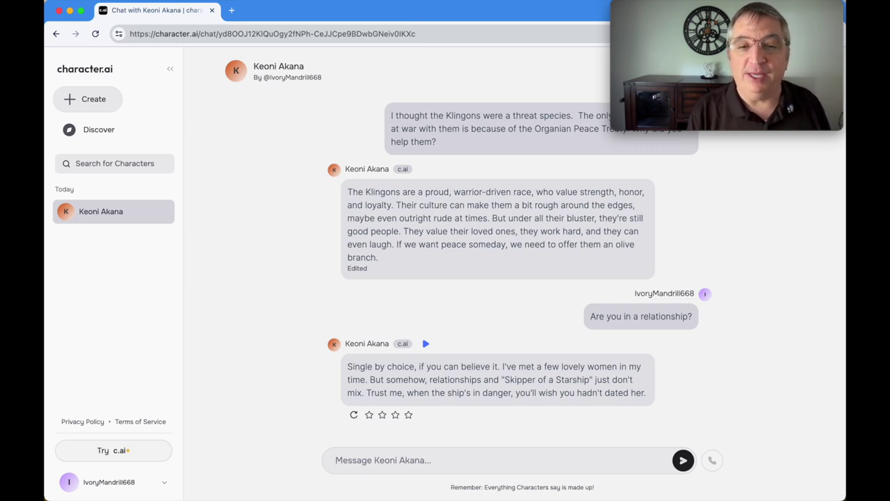
pyautogui.click(335, 460)
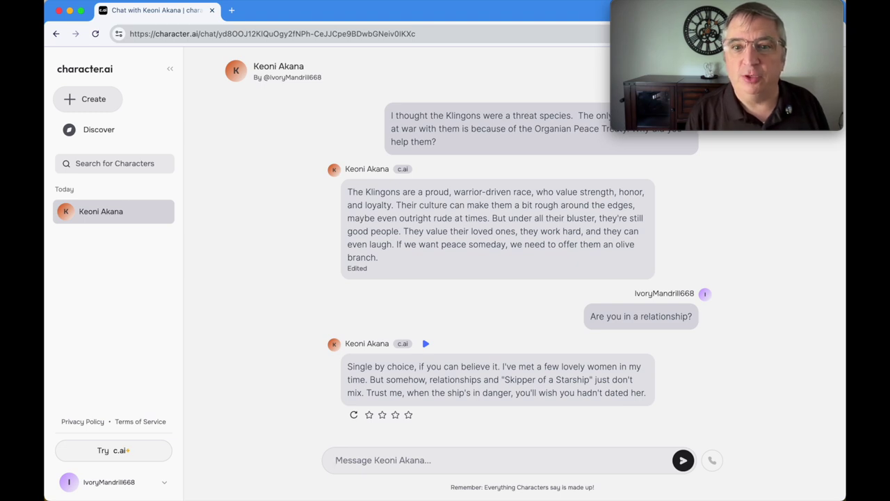
pyautogui.click(354, 415)
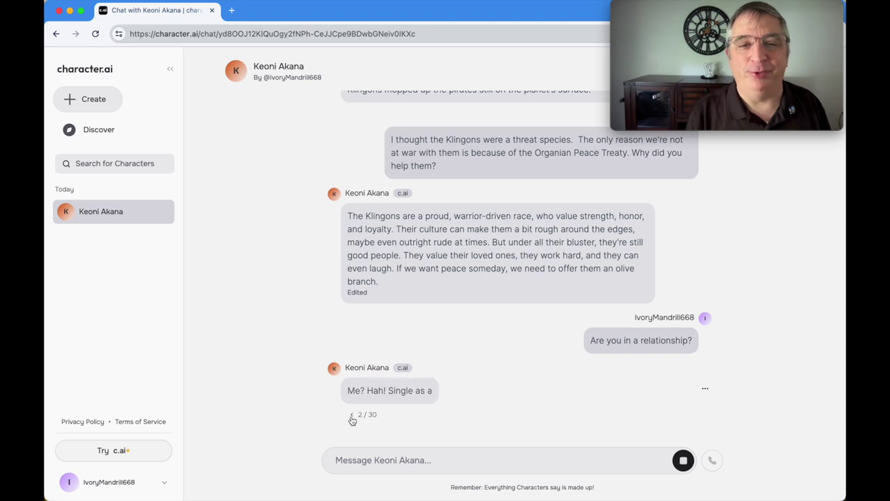